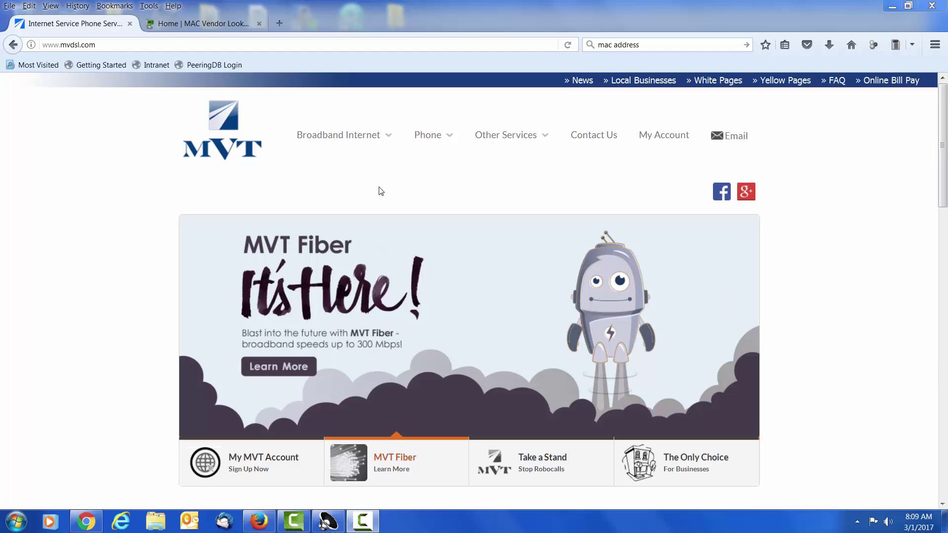
# Step: Go to 192.168.1.1 and log in with the router credentials to reach Device Info
pyautogui.click(111, 49)
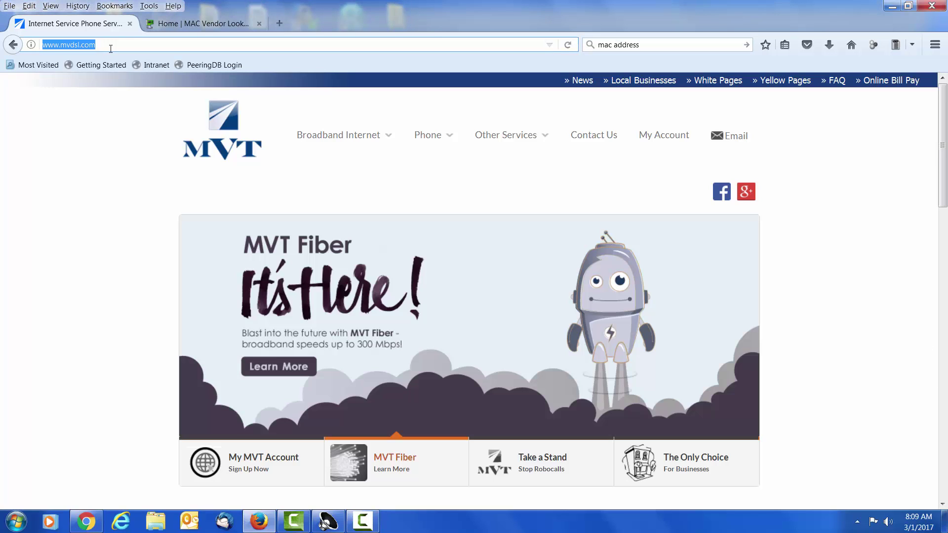
pyautogui.write('192.168.1.1/')
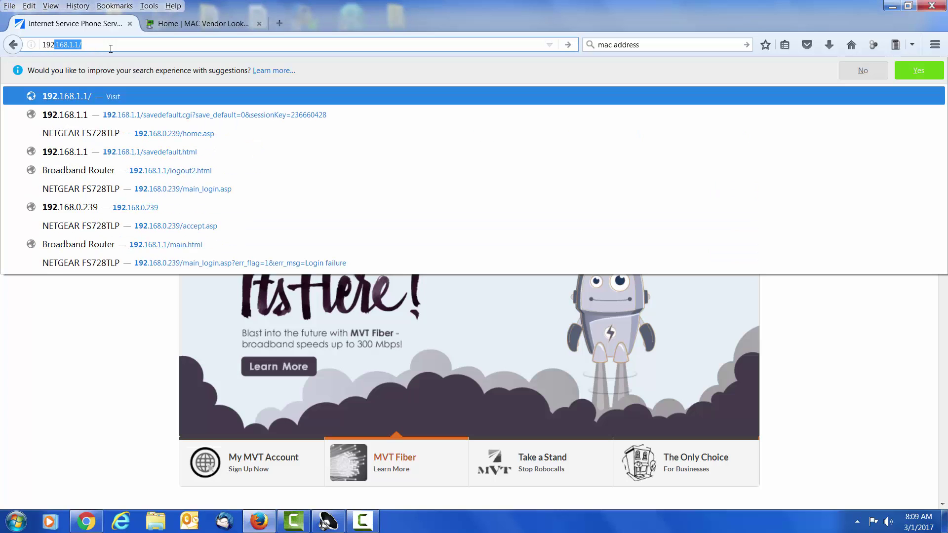
pyautogui.press('Return')
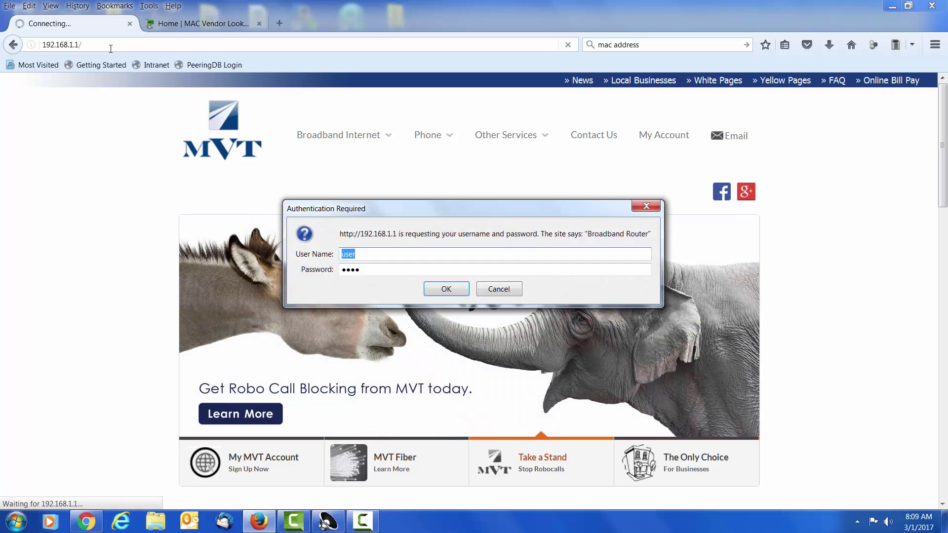
pyautogui.click(436, 295)
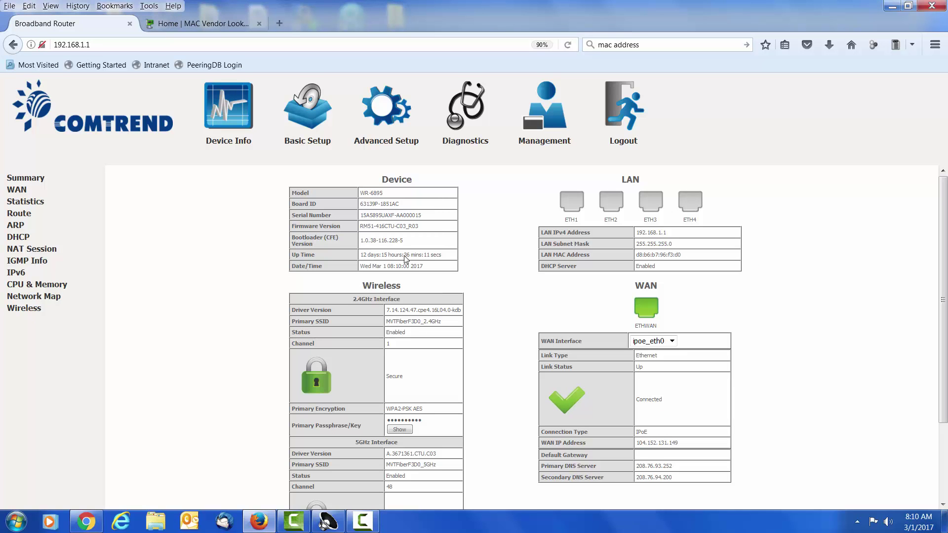
# Step: Show Device Info > Wireless > Station Info, listing the two authenticated stations and their RSSI
pyautogui.click(228, 142)
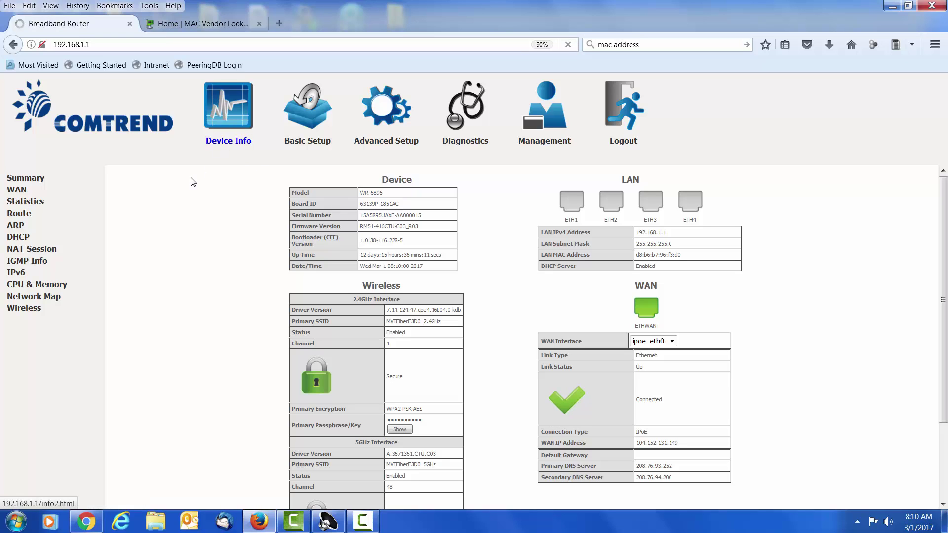
pyautogui.click(23, 310)
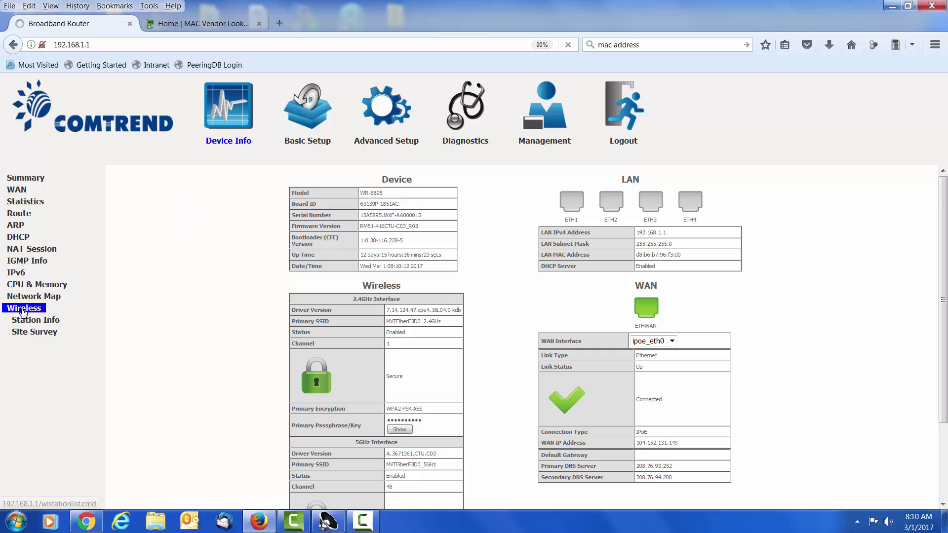
pyautogui.click(33, 322)
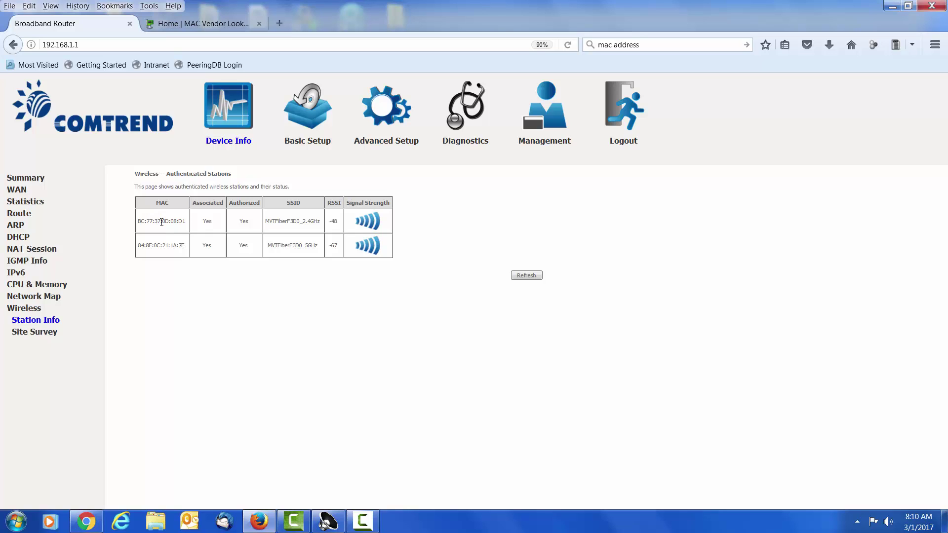
# Step: Look up the first station's MAC prefix BC:77:37 on macvendors.com, which resolves to Intel Corporate
pyautogui.moveTo(162, 222); pyautogui.dragTo(132, 223)
pyautogui.hotkey('ctrl', 'c')
pyautogui.click(209, 21)
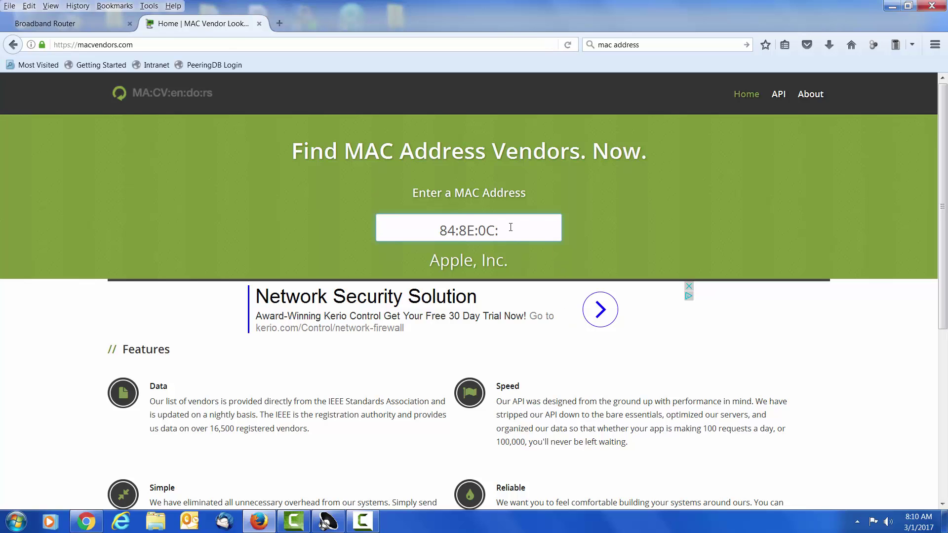
pyautogui.hotkey('ctrl', 'a')
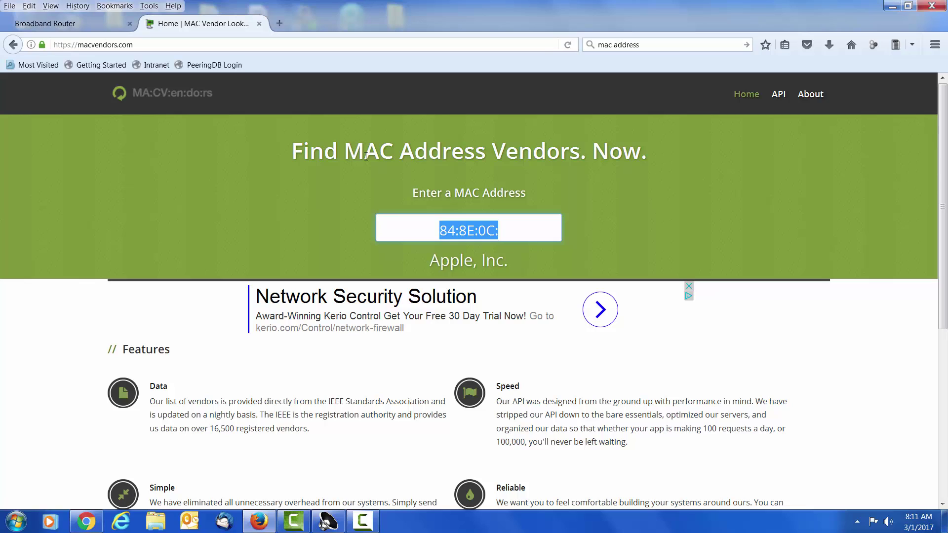
pyautogui.hotkey('ctrl', 'v')
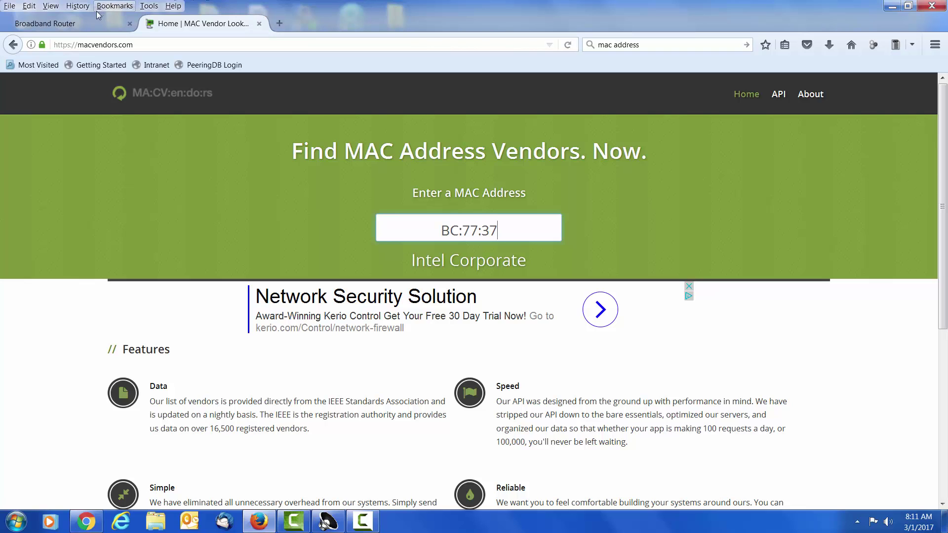
# Step: Look up the second station's prefix 84:8E:0C on macvendors.com (Apple, Inc.), then return to the station list
pyautogui.click(59, 22)
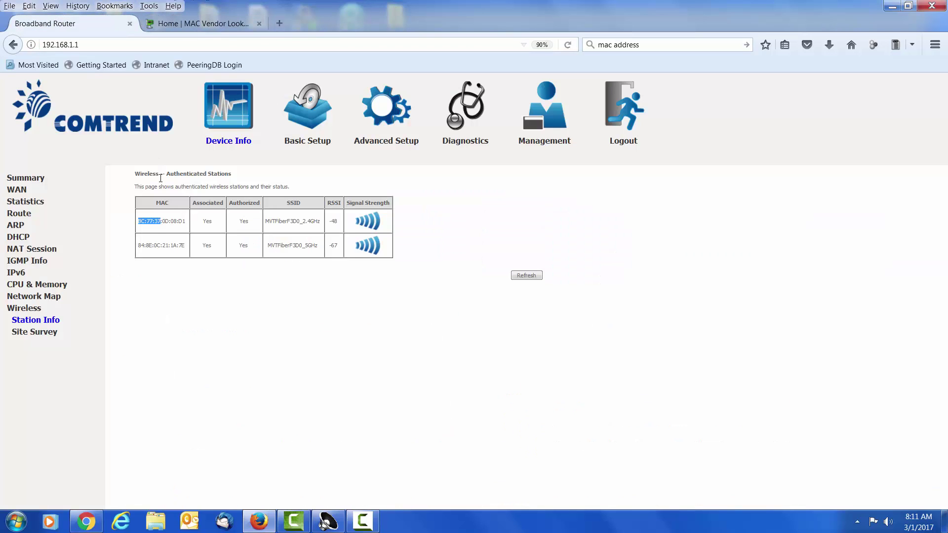
pyautogui.moveTo(162, 247); pyautogui.dragTo(138, 253)
pyautogui.hotkey('ctrl', 'c')
pyautogui.click(193, 25)
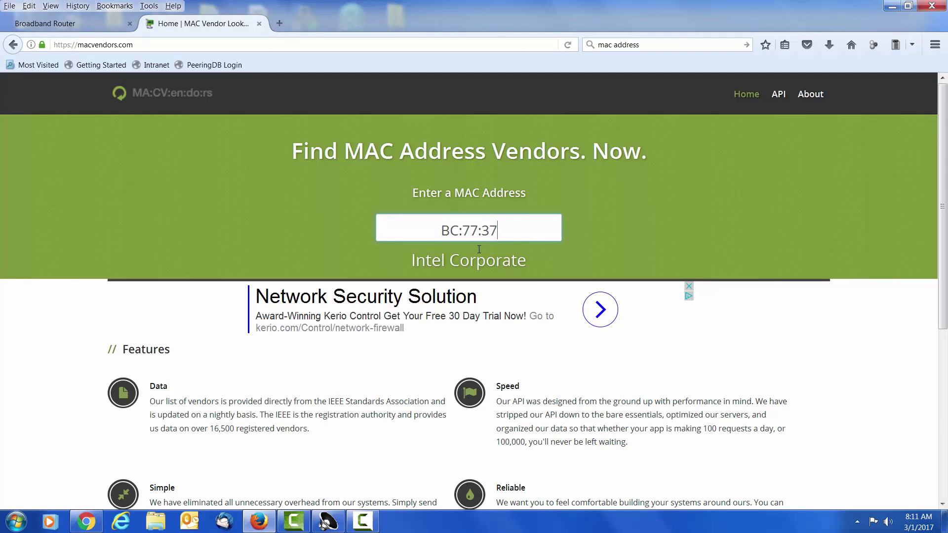
pyautogui.moveTo(500, 239); pyautogui.dragTo(355, 176)
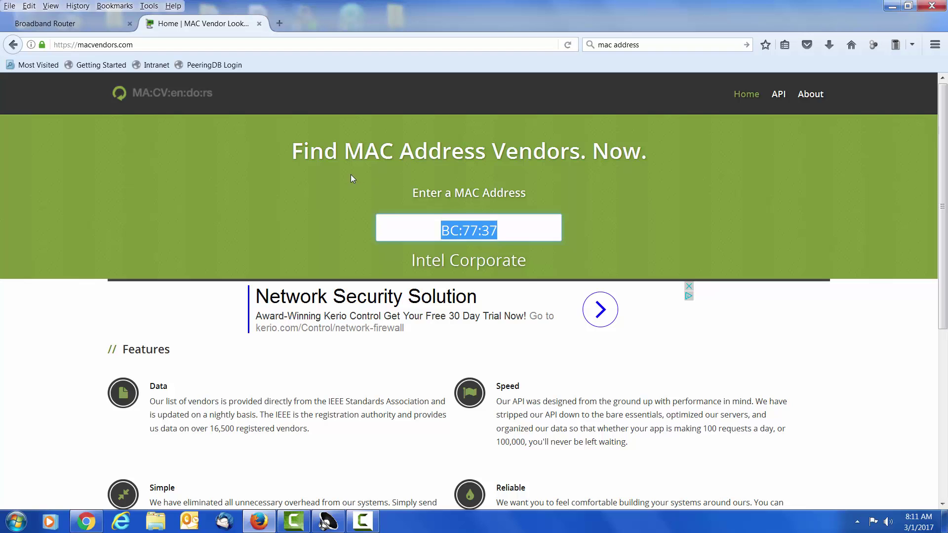
pyautogui.hotkey('ctrl', 'v')
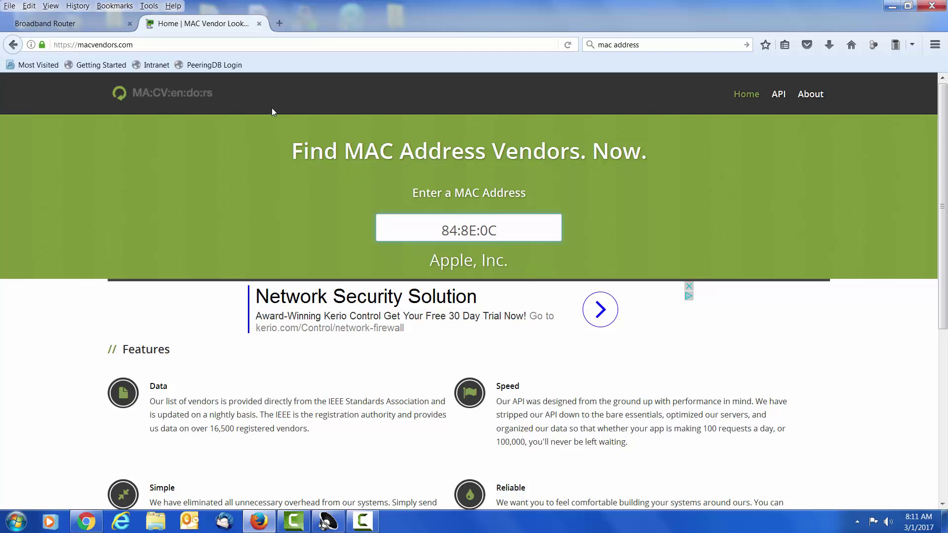
pyautogui.click(87, 21)
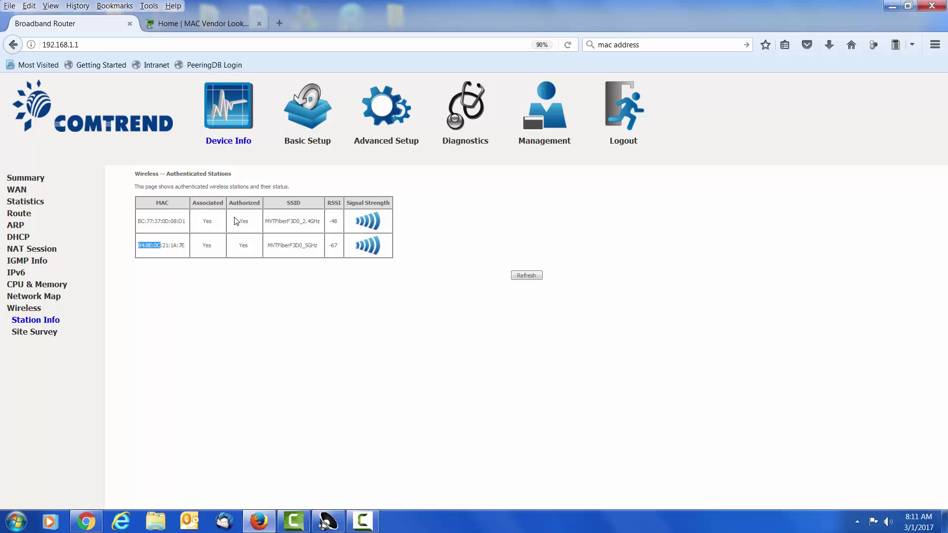
# Step: Show the DHCPv4 leases table and highlight the second and third leases' MAC addresses
pyautogui.click(23, 239)
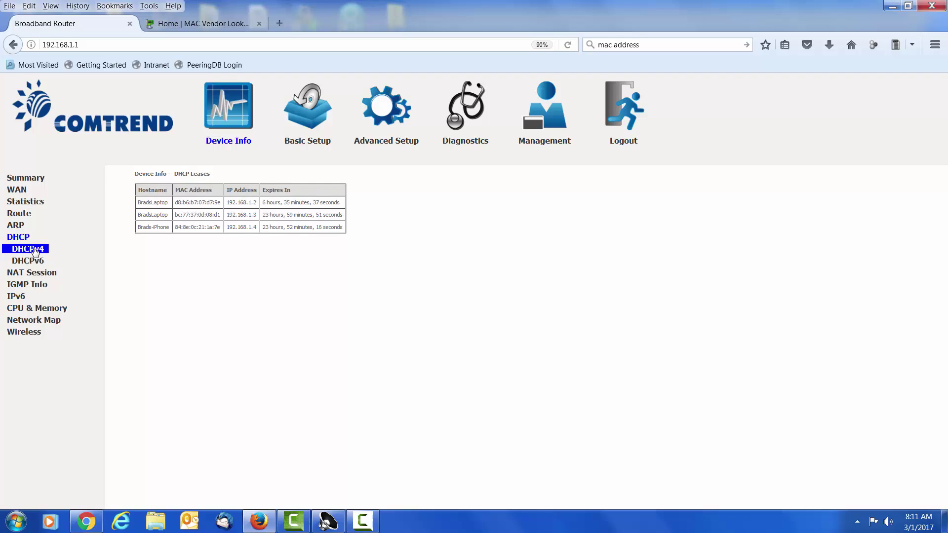
pyautogui.click(34, 250)
pyautogui.moveTo(176, 215); pyautogui.dragTo(221, 217)
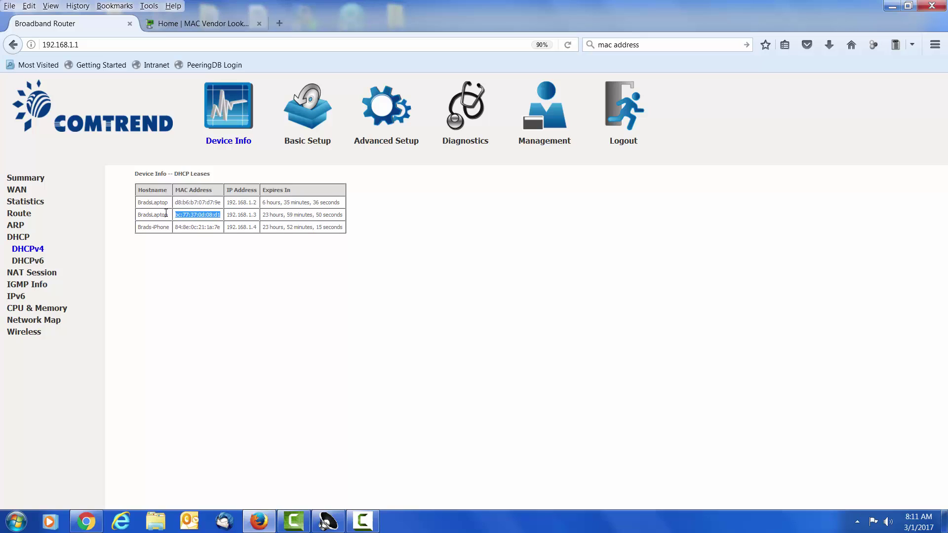
pyautogui.click(220, 228)
pyautogui.moveTo(220, 228); pyautogui.dragTo(173, 223)
# Step: Reload Wireless > Station Info, now showing RSSI -53 for the first station and -66 for the 5GHz one
pyautogui.click(23, 332)
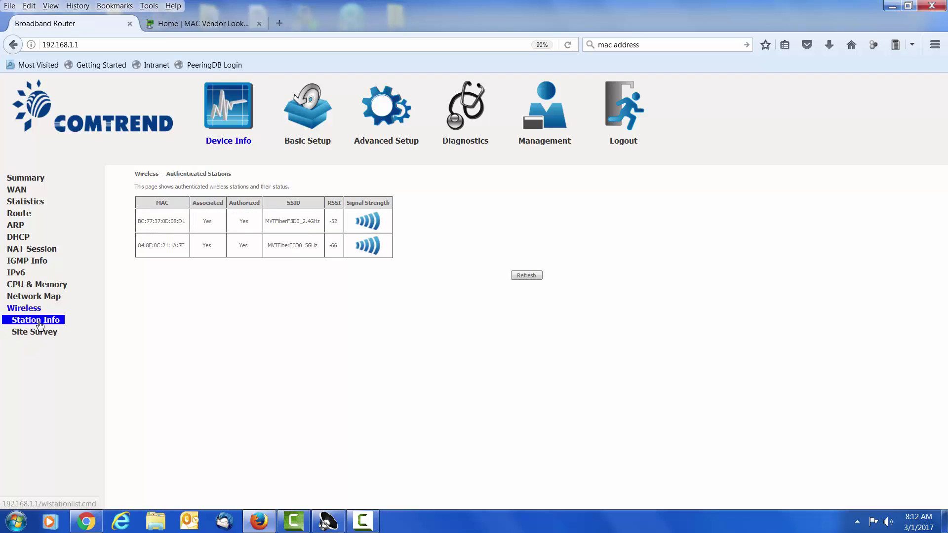
pyautogui.click(39, 322)
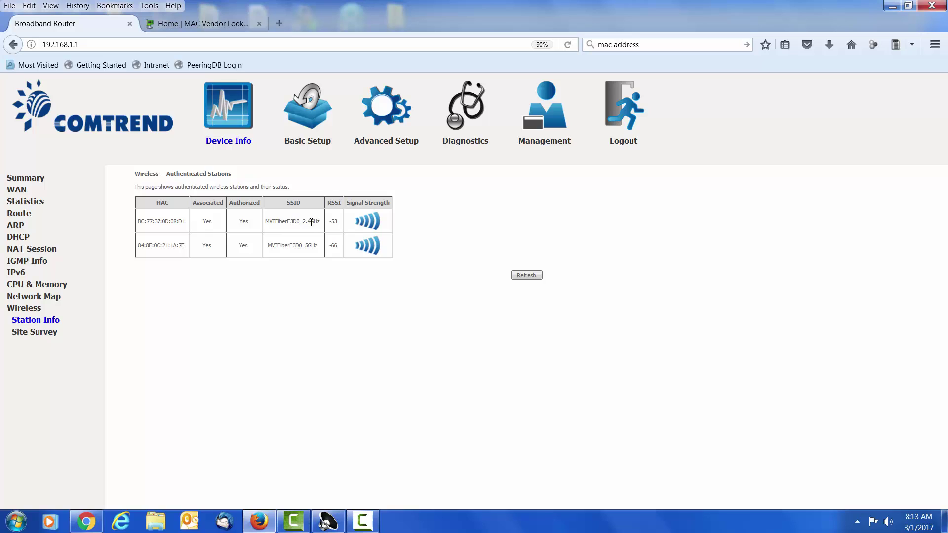
# Step: Highlight the 2.4GHz band in the first station's SSID, then clear the selection
pyautogui.moveTo(303, 221); pyautogui.dragTo(316, 248)
pyautogui.click(295, 228)
pyautogui.click(42, 334)
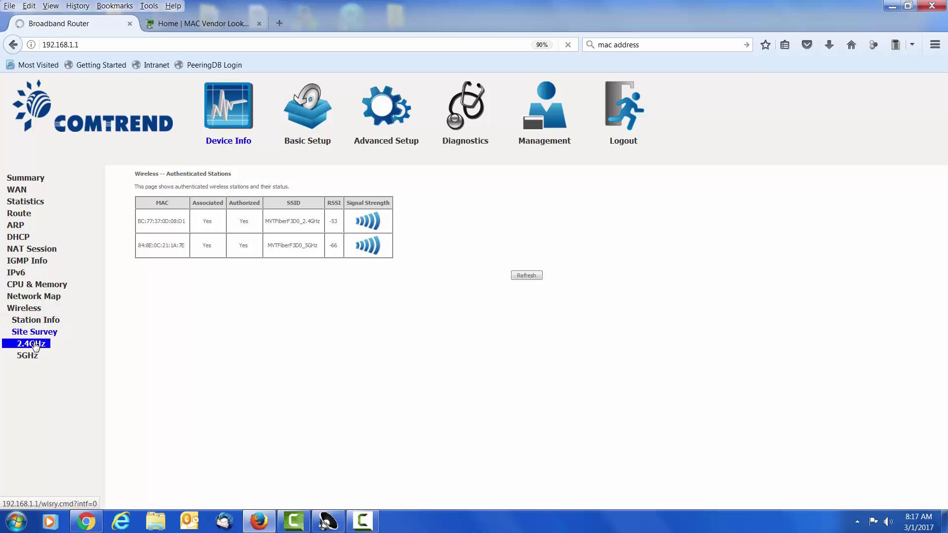
pyautogui.click(34, 346)
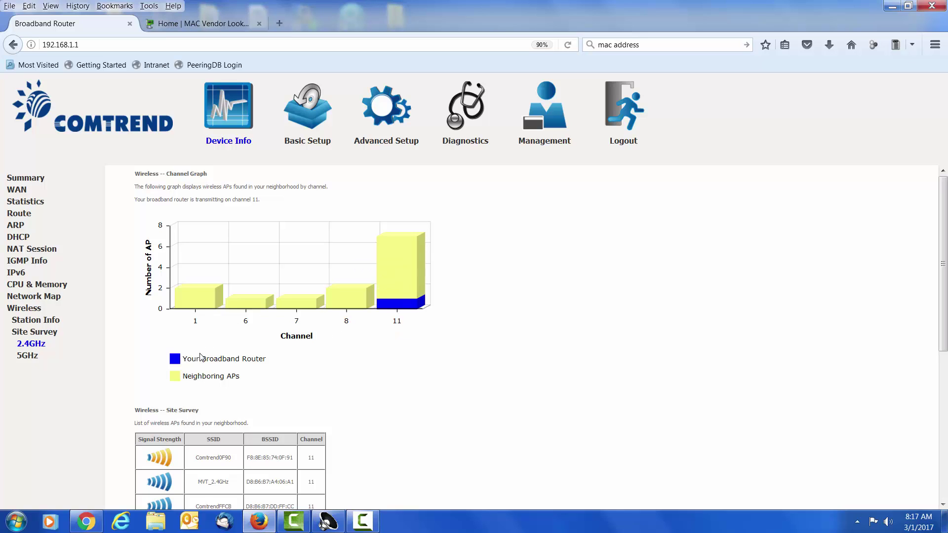
pyautogui.scroll(-2, 428, 437)
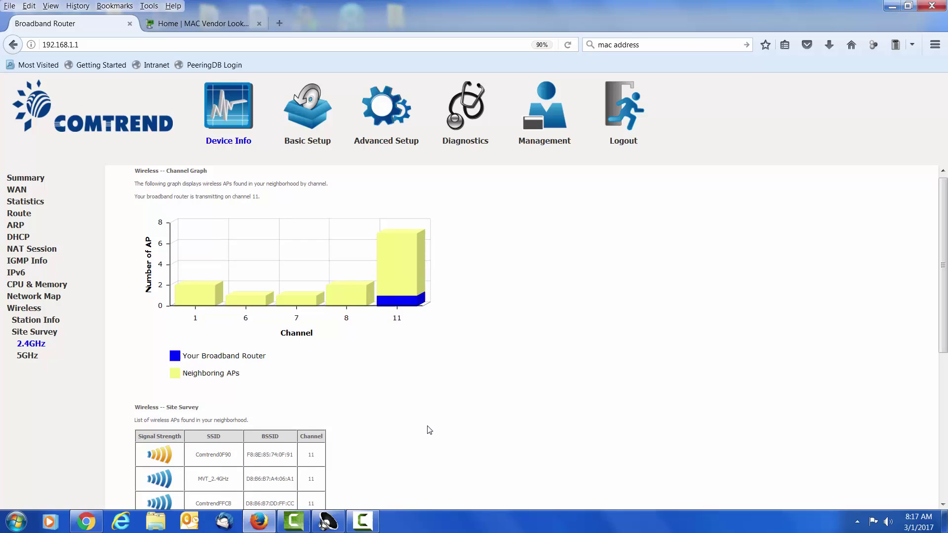
pyautogui.scroll(-3, 410, 382)
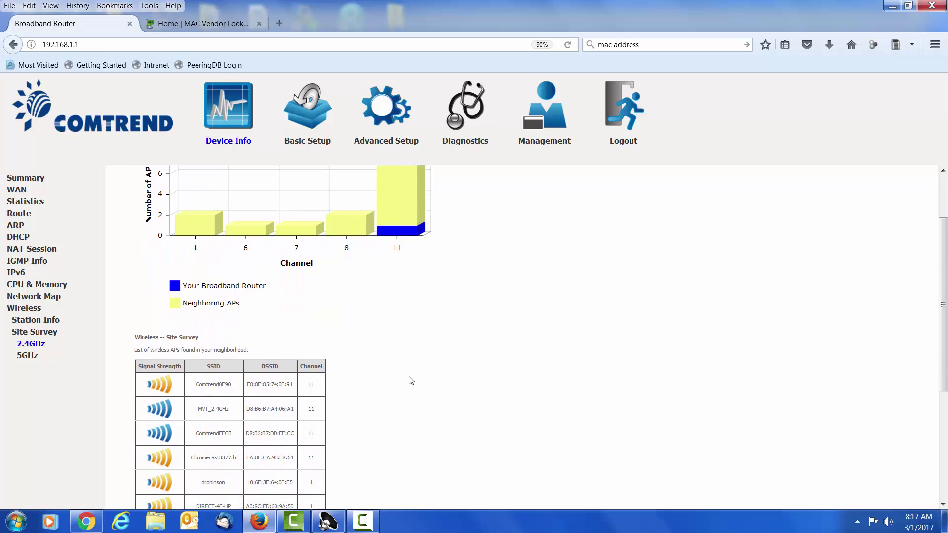
pyautogui.scroll(-3, 411, 380)
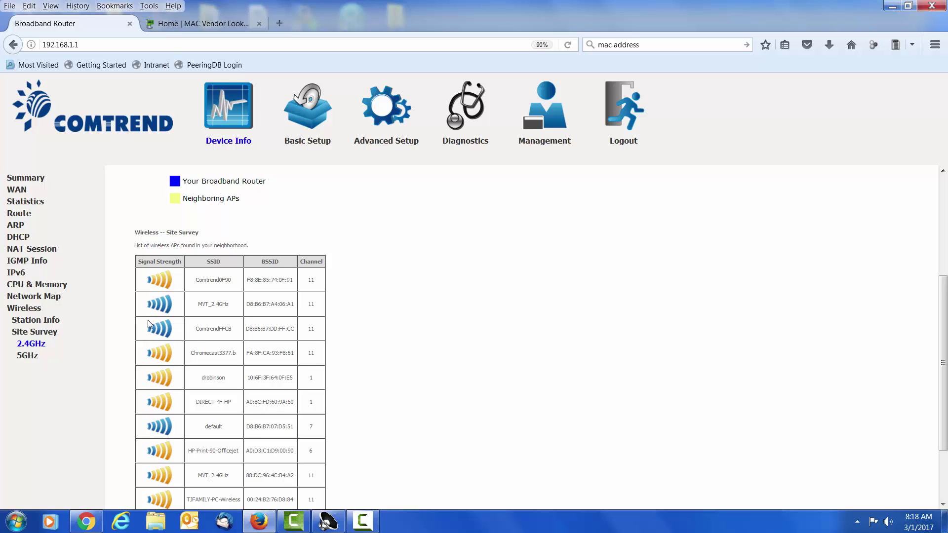
pyautogui.scroll(-2, 311, 364)
pyautogui.scroll(5, 326, 372)
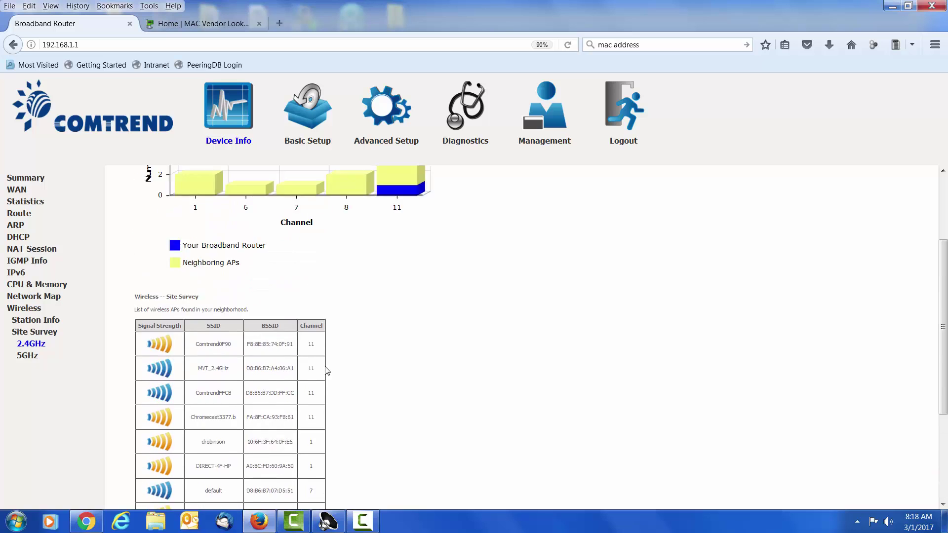
pyautogui.scroll(-1, 325, 378)
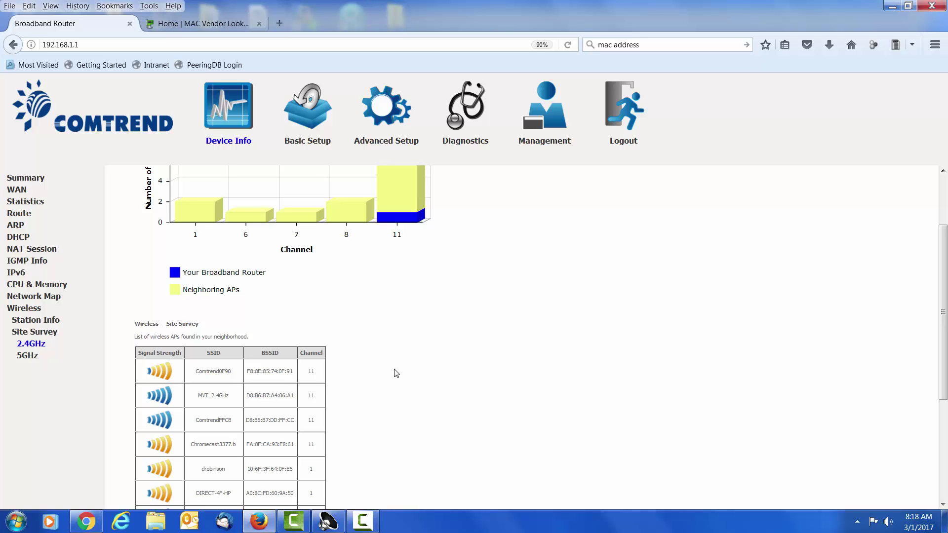
pyautogui.scroll(1, 394, 363)
pyautogui.scroll(1, 395, 362)
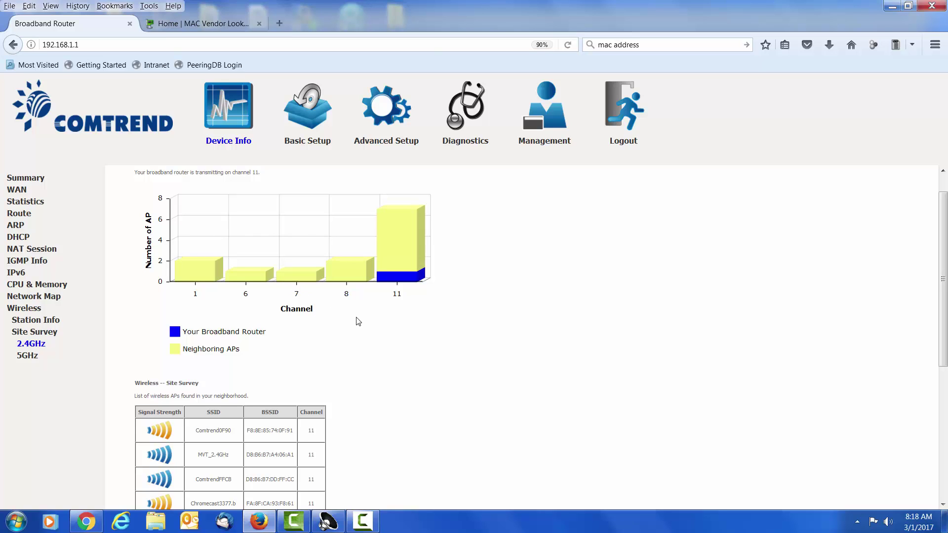
pyautogui.scroll(-3, 376, 347)
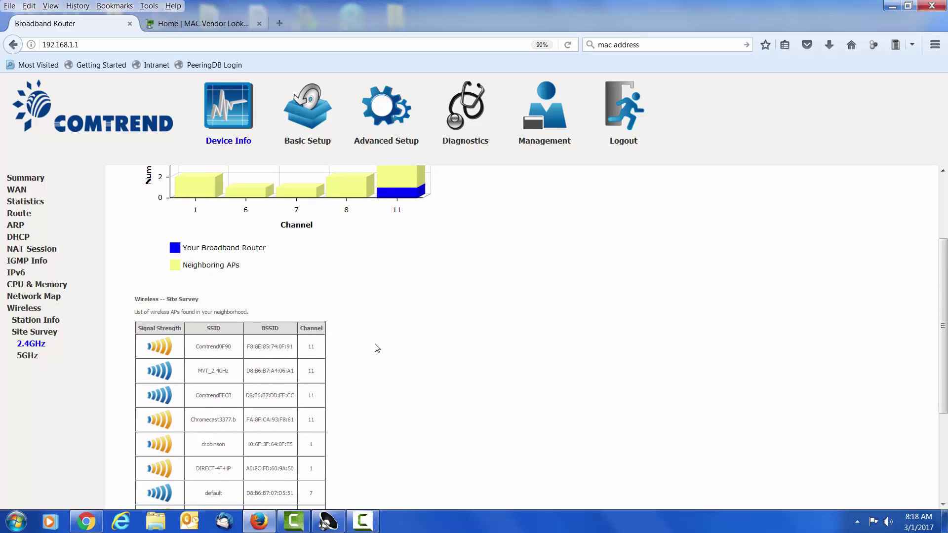
pyautogui.scroll(-1, 377, 348)
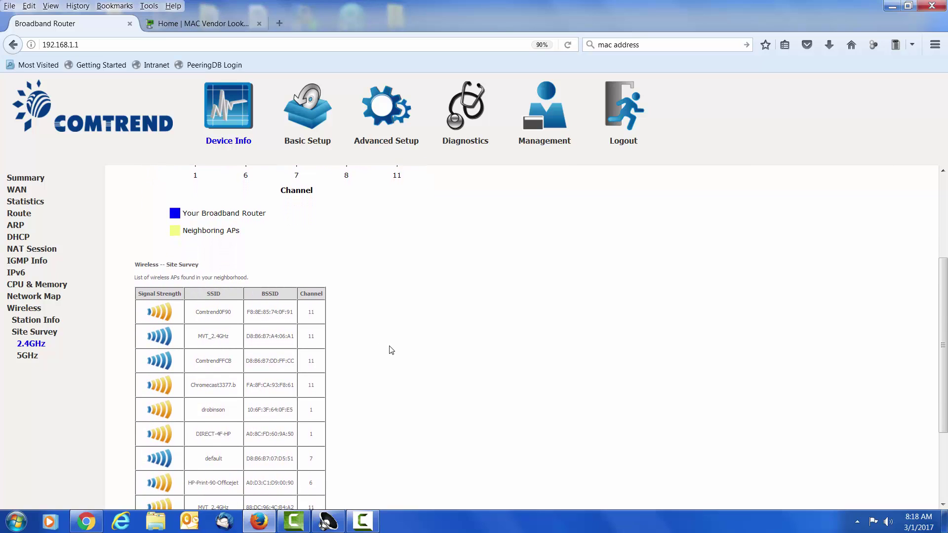
pyautogui.scroll(-3, 392, 350)
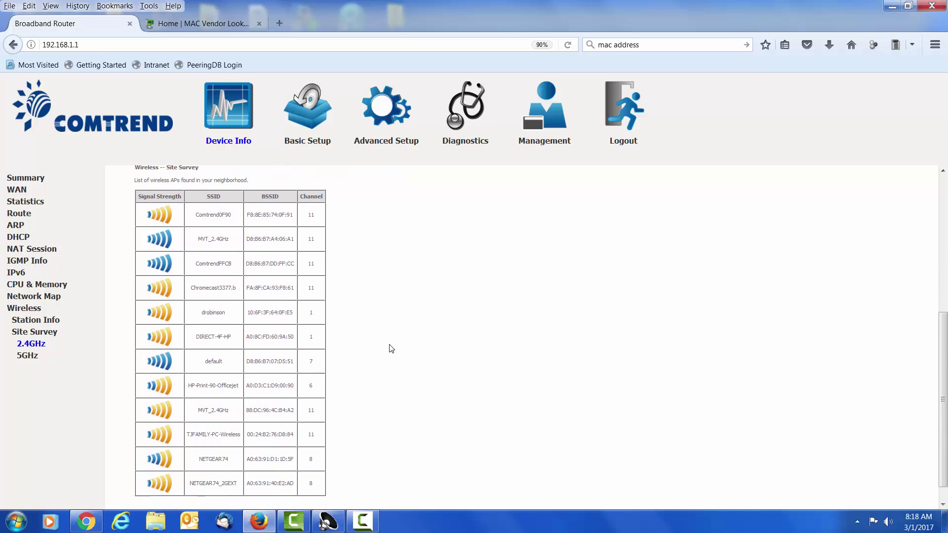
pyautogui.scroll(-1, 391, 349)
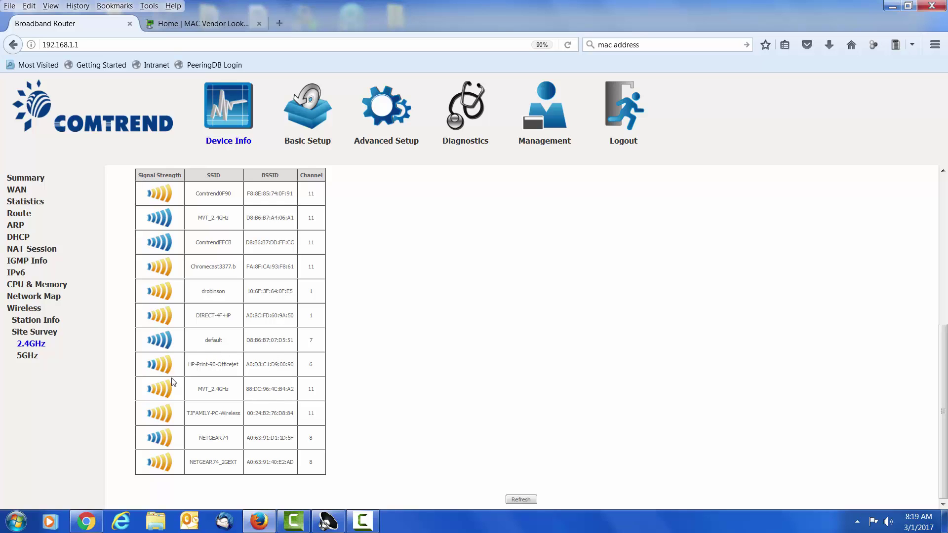
# Step: Show the 5GHz site survey and inspect neighbours on channels 40 and 44 versus the router on 48
pyautogui.click(31, 356)
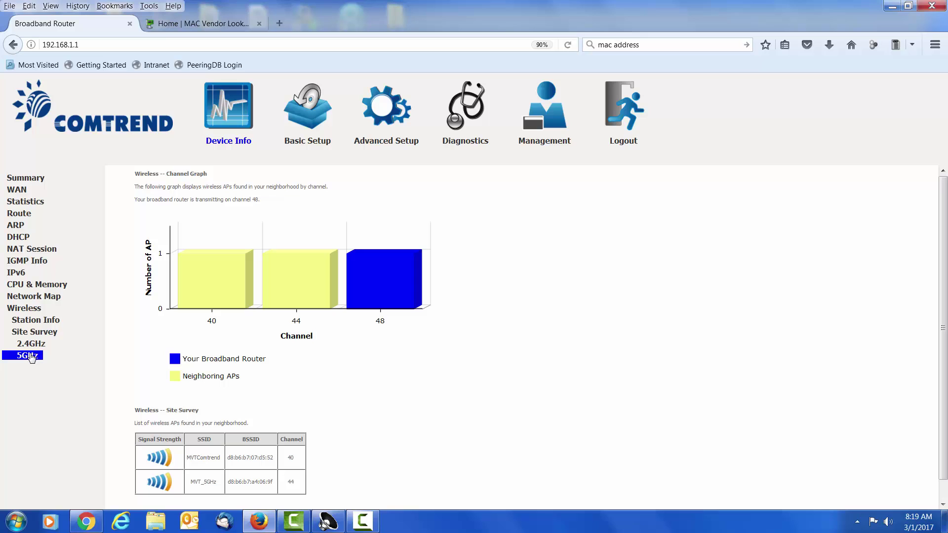
pyautogui.moveTo(367, 308)
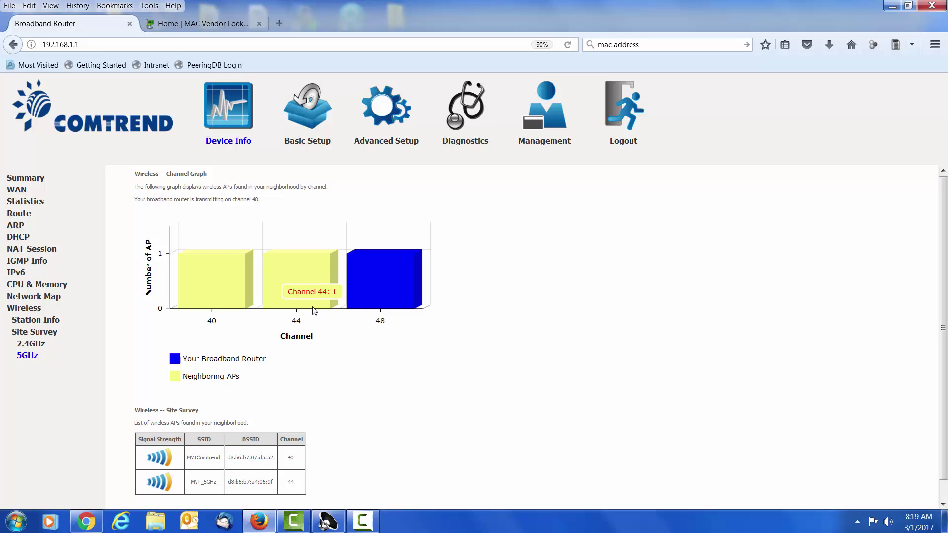
pyautogui.moveTo(222, 285)
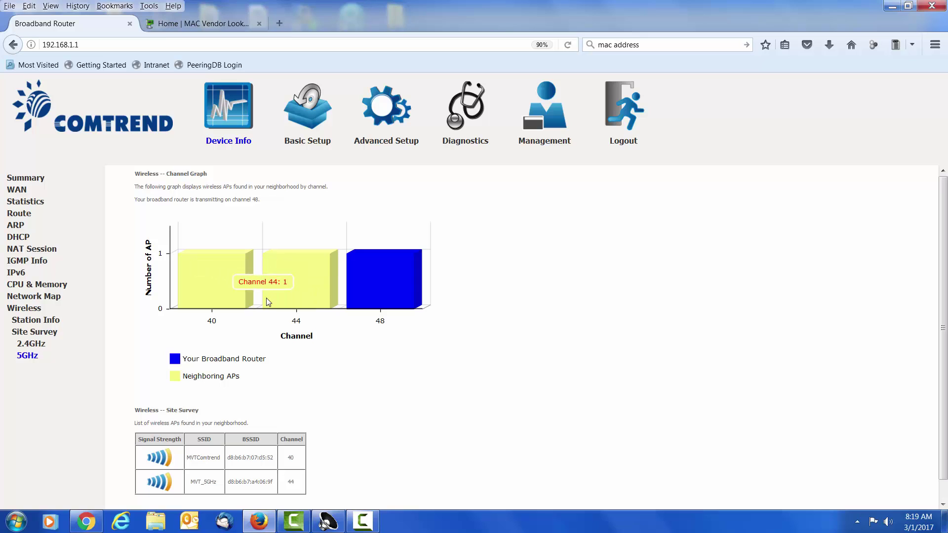
pyautogui.scroll(-1, 387, 349)
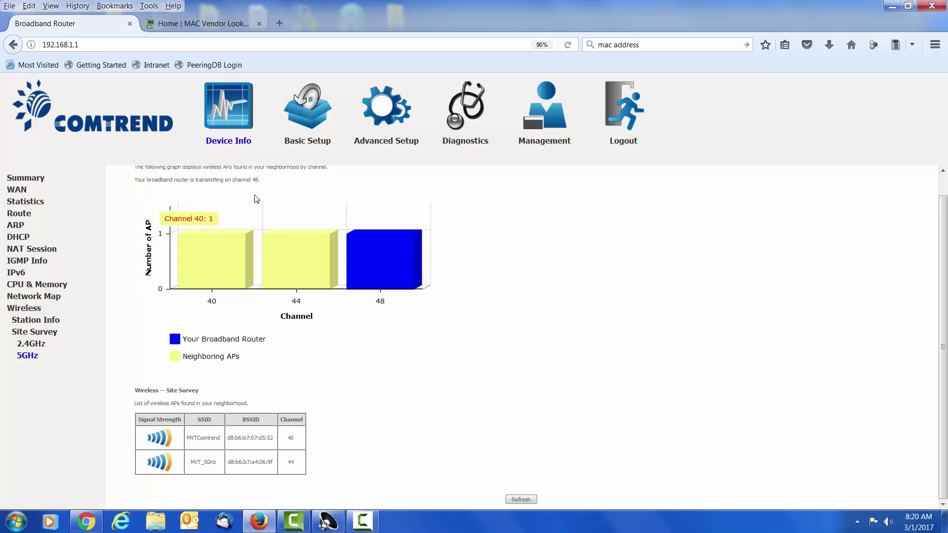
# Step: Show Advanced Setup > Wireless > 2.4GHz > Advanced: Channel Auto (current 11), 20MHz bandwidth
pyautogui.tripleClick(396, 149)
pyautogui.click(395, 149)
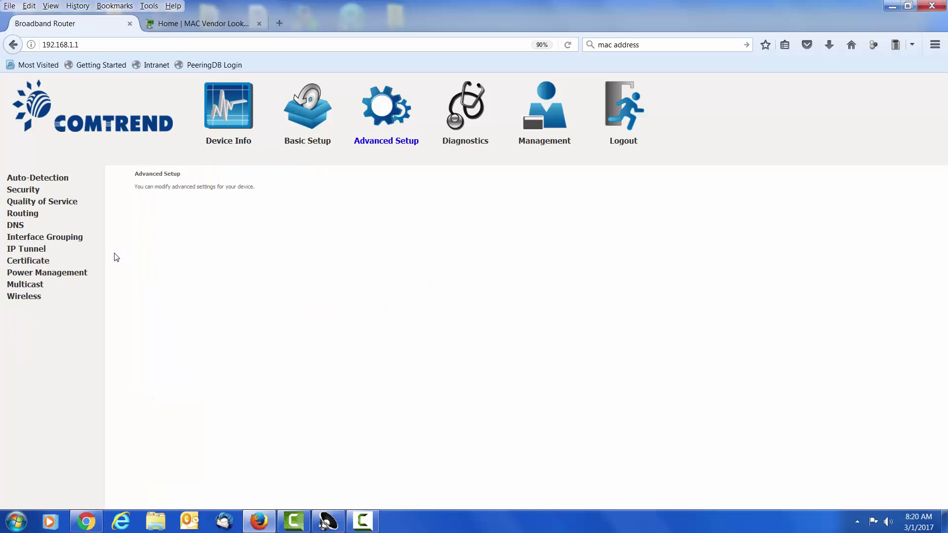
pyautogui.click(25, 296)
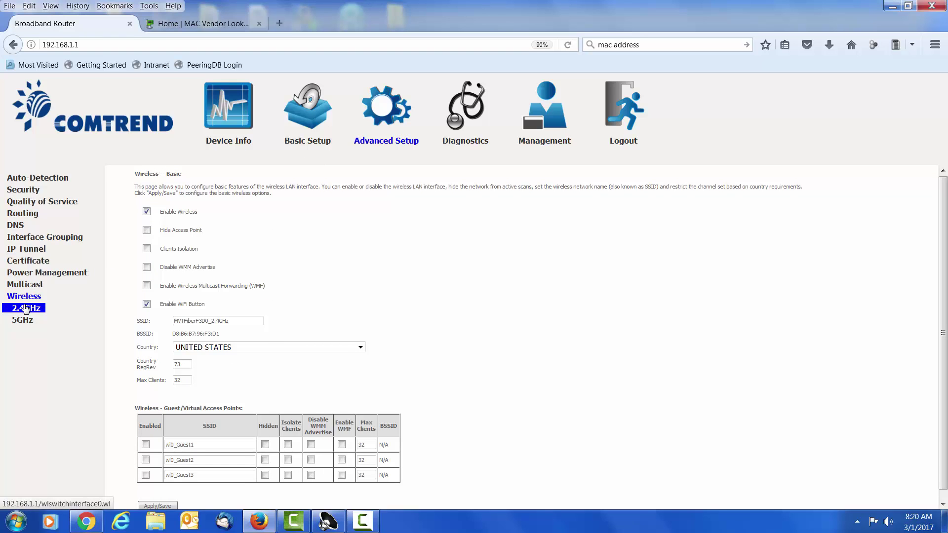
pyautogui.click(26, 309)
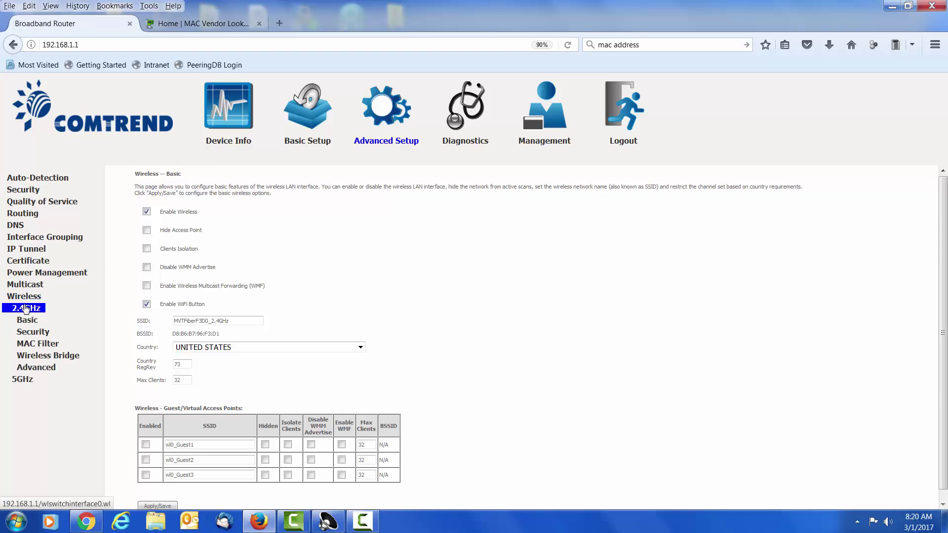
pyautogui.click(39, 368)
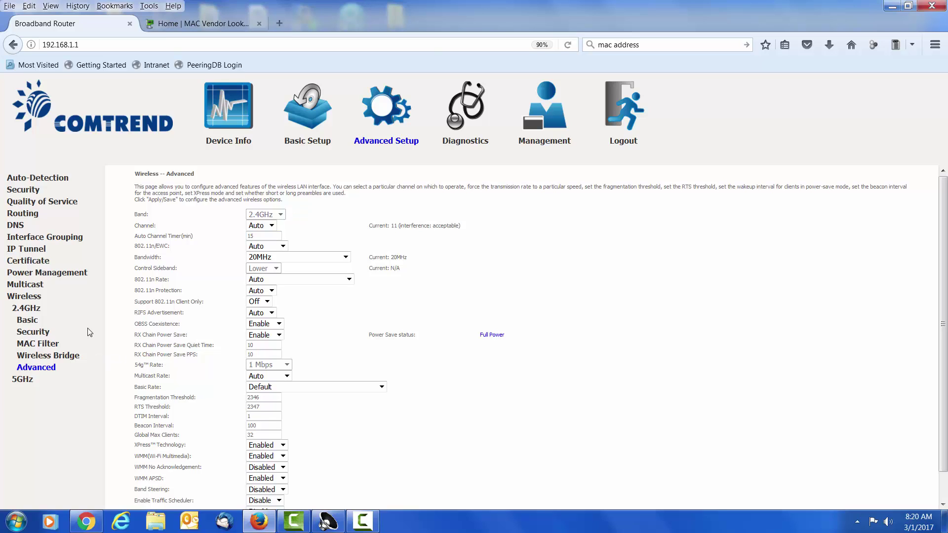
pyautogui.click(22, 379)
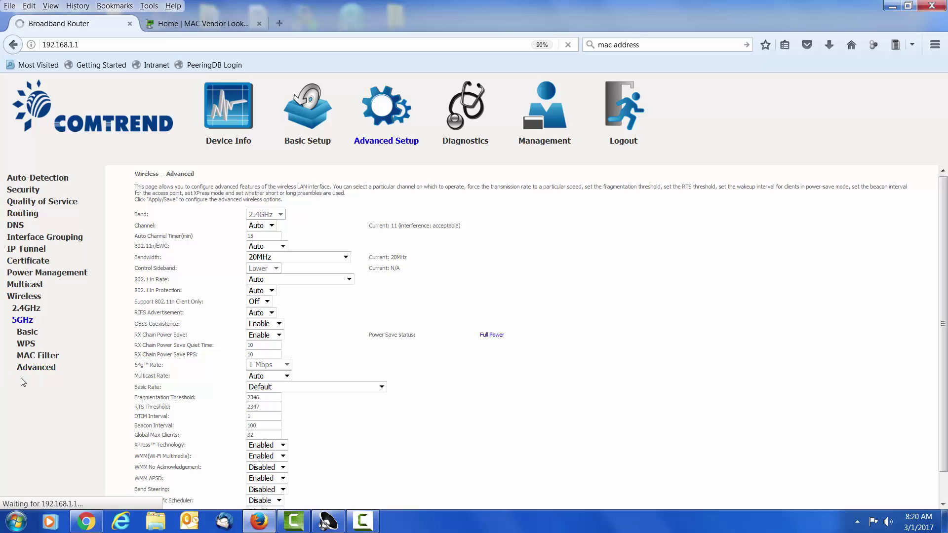
# Step: Show the 5GHz Basic settings and browse the Channel list, leaving it on Auto (current 44)
pyautogui.click(29, 333)
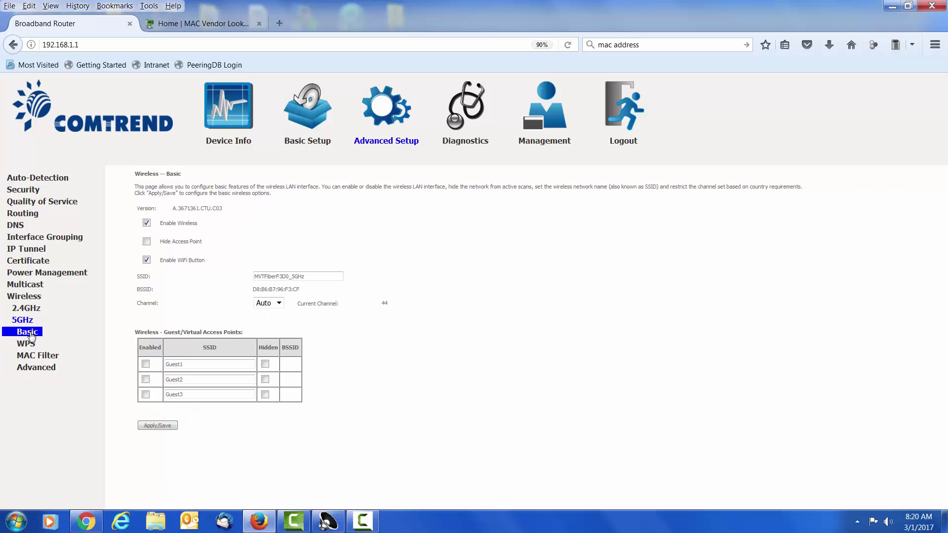
pyautogui.click(30, 334)
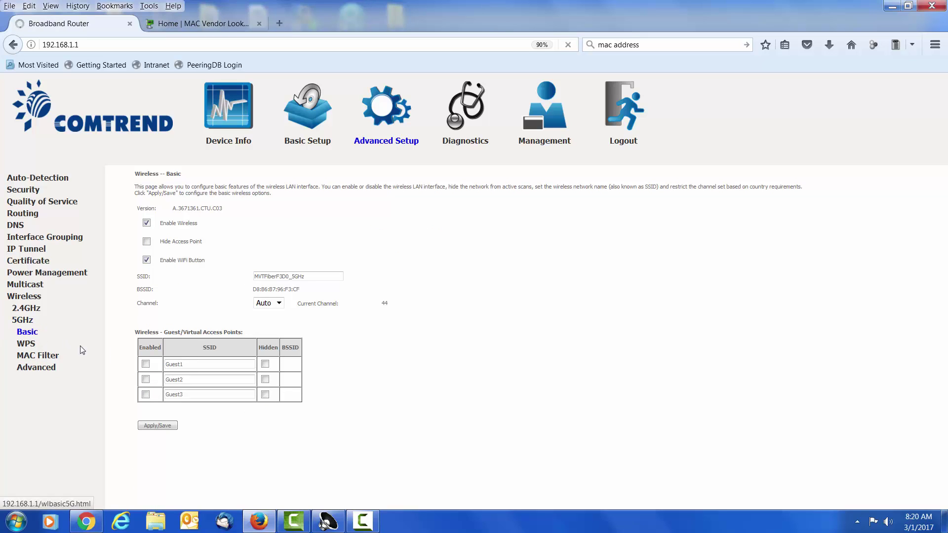
pyautogui.click(278, 305)
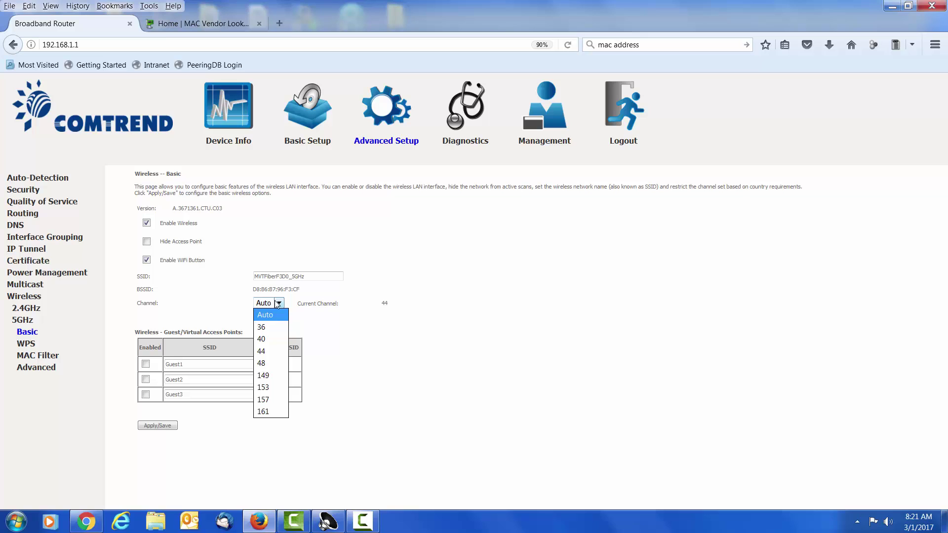
pyautogui.click(275, 302)
# Step: View the 5GHz advanced wireless settings: 80MHz bandwidth, beacon interval 100, DTIM 1
pyautogui.click(47, 368)
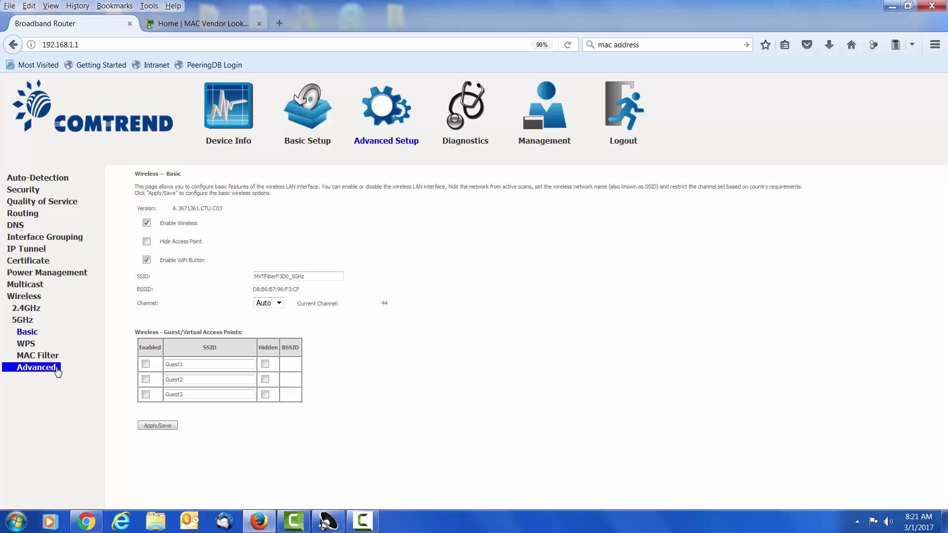